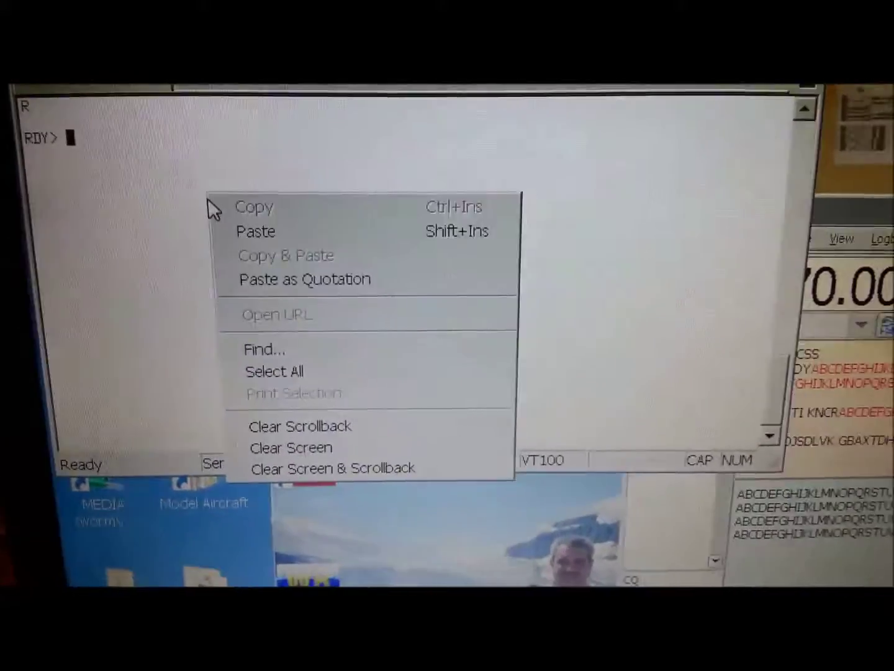
Step: Send the AF command to the Arduino from the SecureCRT COM4 terminal
{"action": "left_click", "coordinate": [112, 261]}
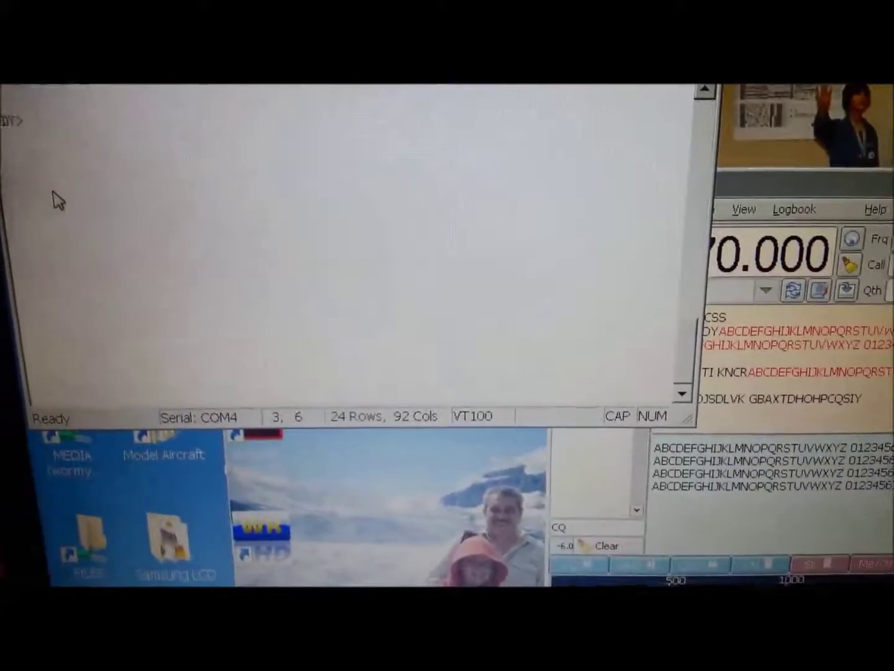
{"action": "type", "text": "AF"}
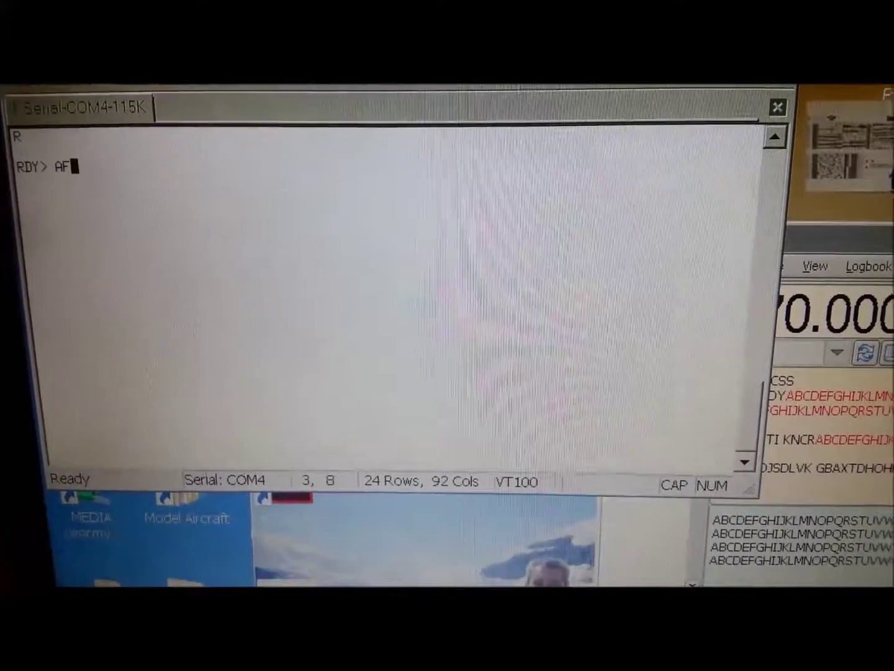
{"action": "key", "text": "Return"}
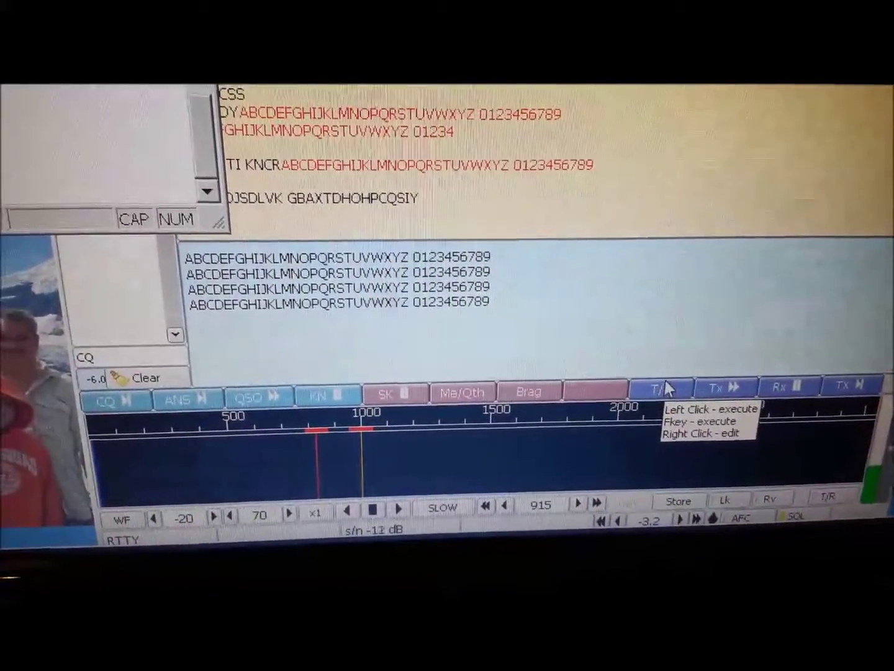
Step: Start fldigi transmitting the four alphabet-and-digit test lines with the T/R button
{"action": "left_click", "coordinate": [651, 380]}
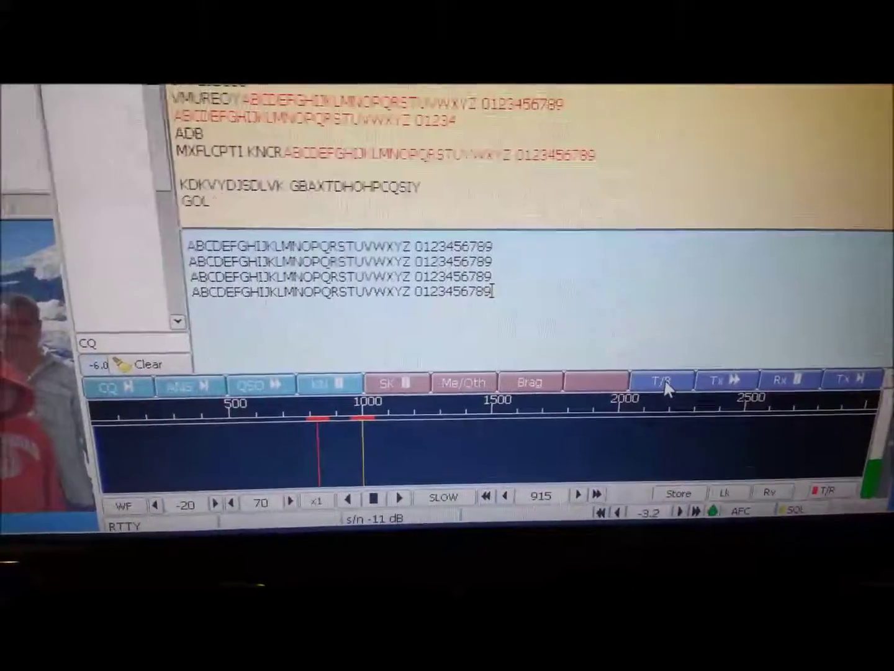